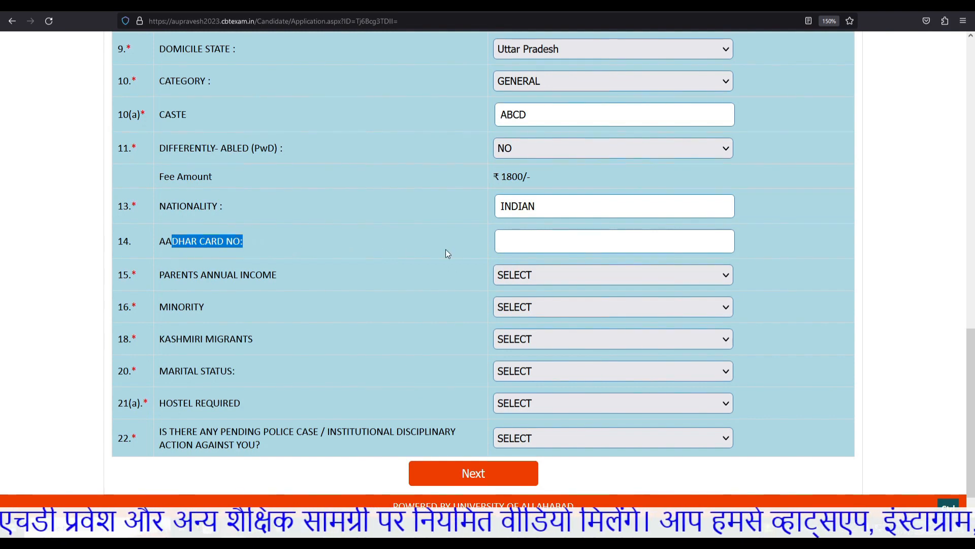
Step: Set the parents' annual income to LESS THAN 6 LACS and answer NO for minority and Kashmiri migrants
{"action": "left_click", "coordinate": [534, 281]}
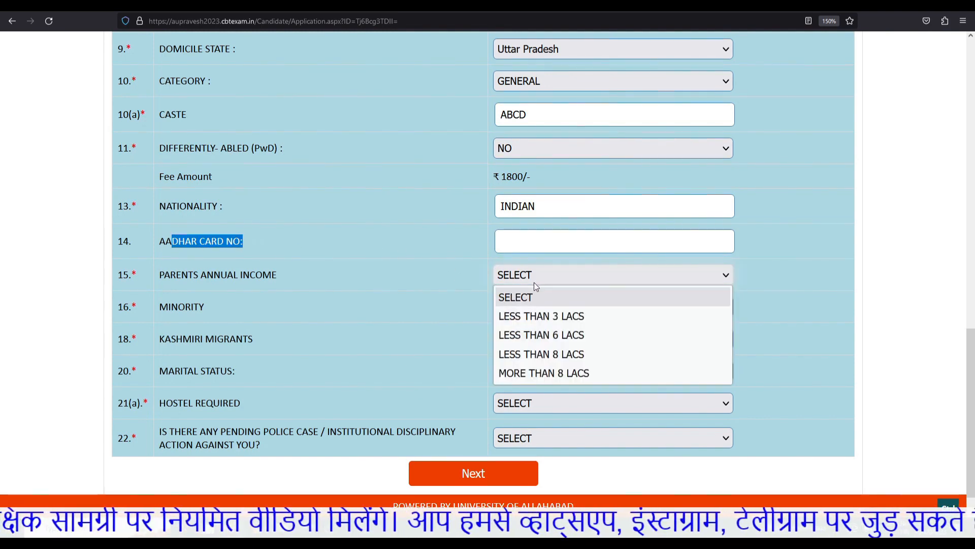
{"action": "left_click", "coordinate": [563, 335]}
{"action": "left_click", "coordinate": [546, 309]}
{"action": "left_click", "coordinate": [532, 366]}
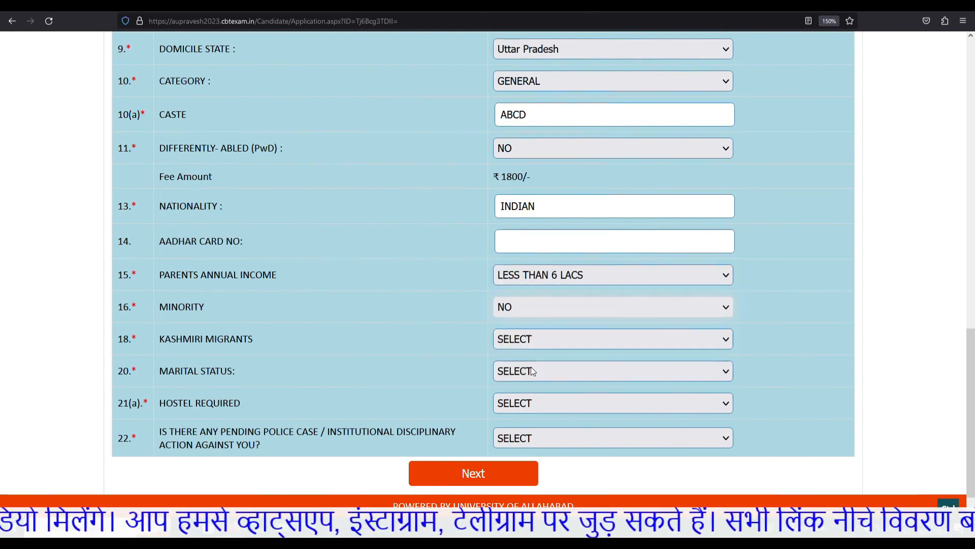
{"action": "left_click", "coordinate": [534, 339]}
{"action": "left_click", "coordinate": [521, 399]}
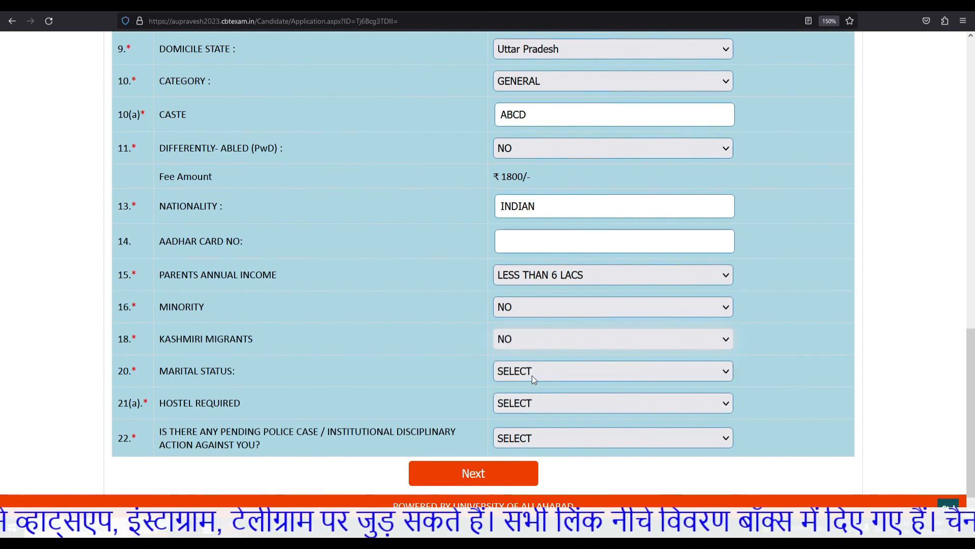
Step: Set the marital status to UNMARRIED and hostel required to NO
{"action": "left_click", "coordinate": [532, 376]}
{"action": "left_click", "coordinate": [530, 413]}
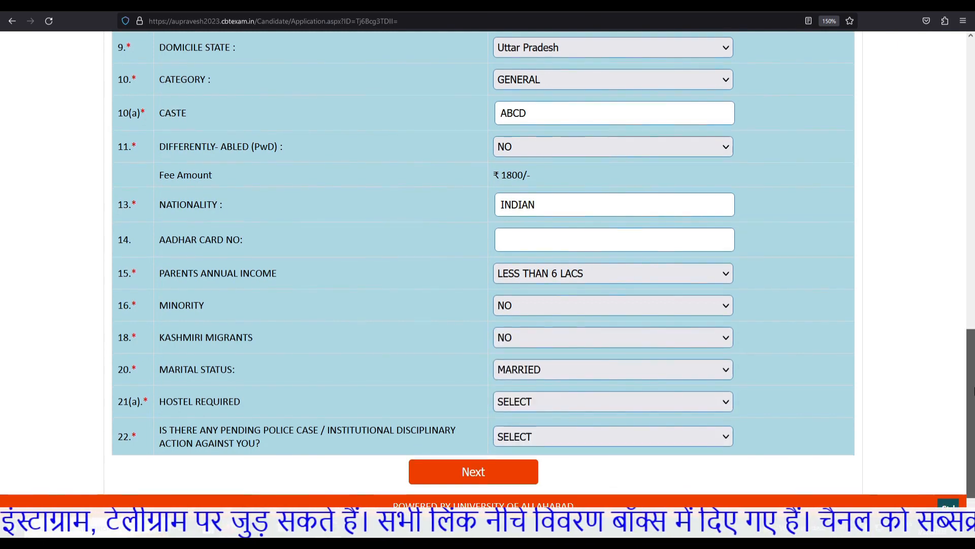
{"action": "scroll", "coordinate": [569, 391], "scroll_direction": "down", "scroll_amount": 1}
{"action": "left_click", "coordinate": [518, 343]}
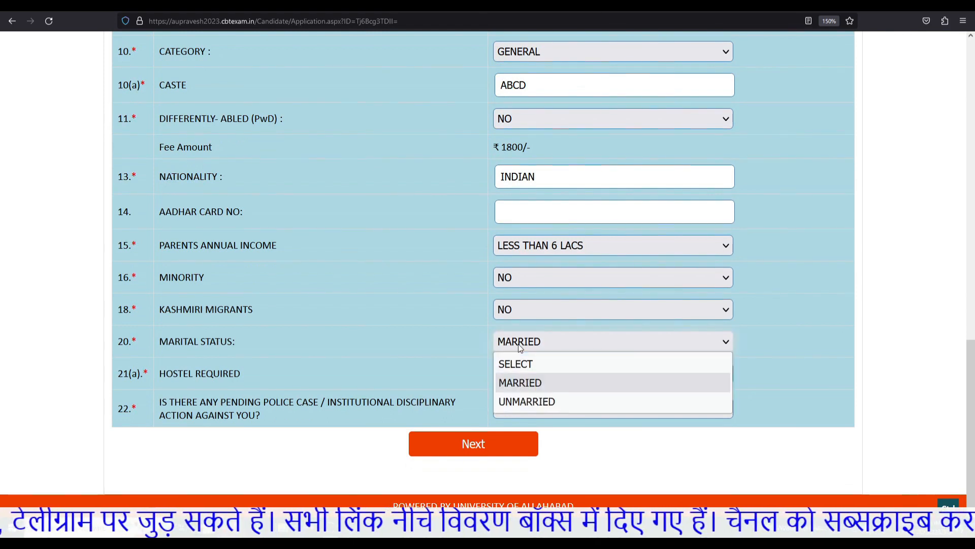
{"action": "left_click", "coordinate": [523, 400]}
{"action": "left_click", "coordinate": [530, 374]}
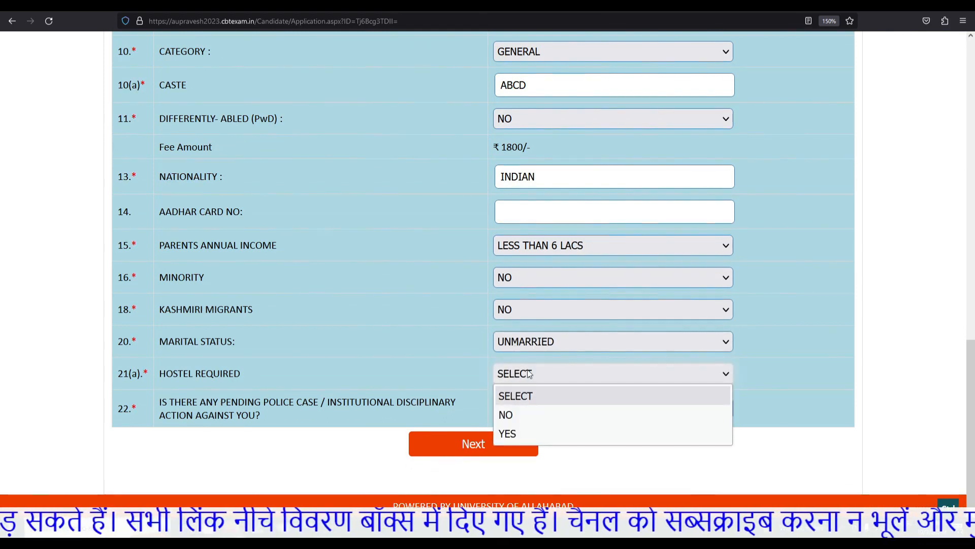
{"action": "left_click", "coordinate": [526, 414]}
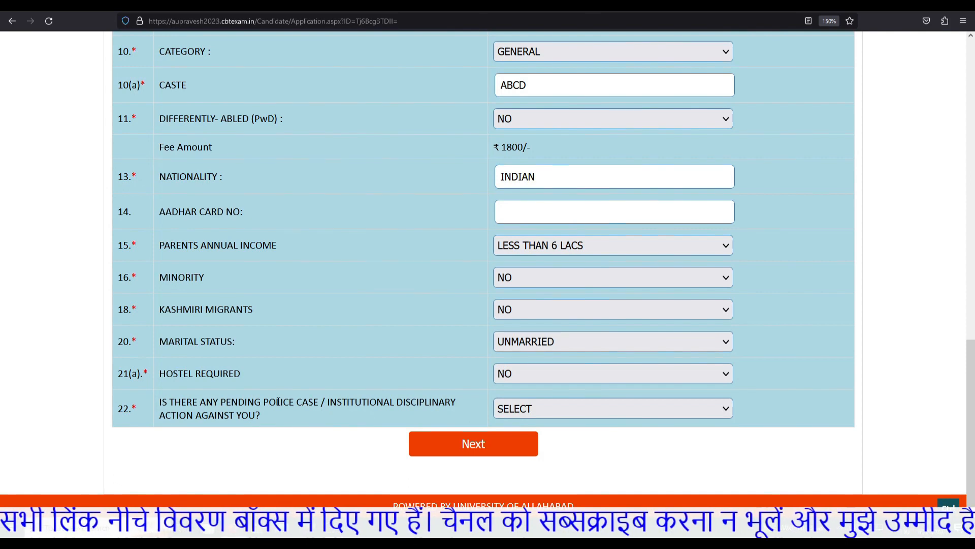
Step: Answer NO to the pending police case or disciplinary action question and continue to the address page
{"action": "left_click", "coordinate": [620, 406]}
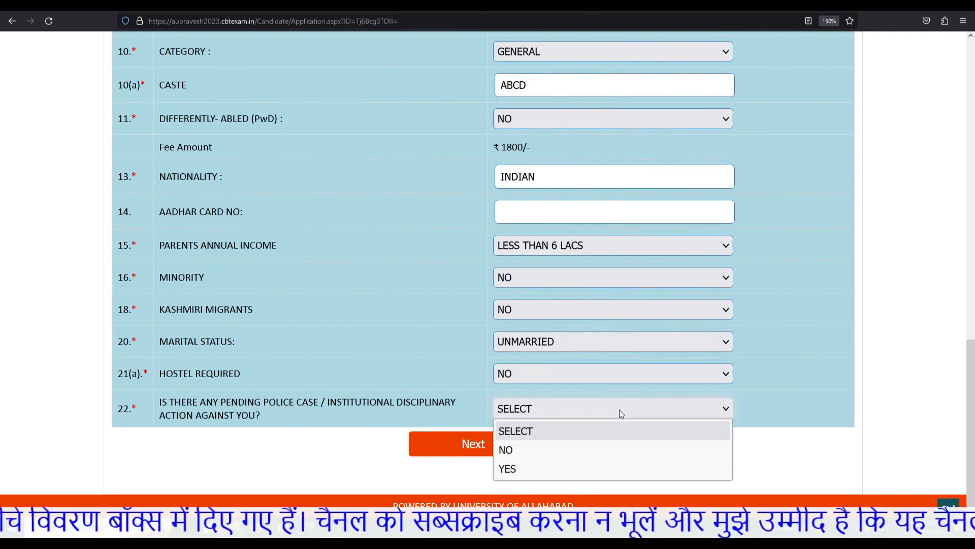
{"action": "left_click", "coordinate": [519, 449]}
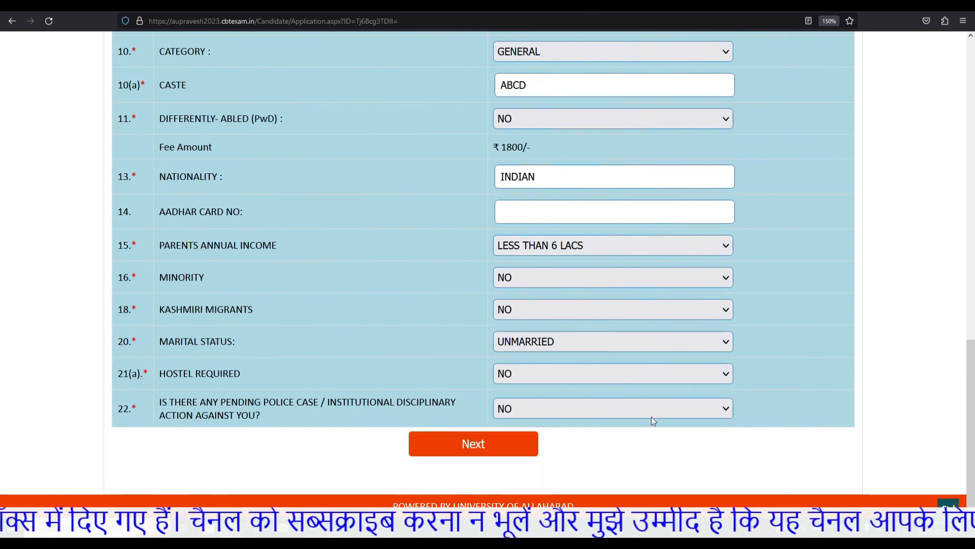
{"action": "left_click", "coordinate": [488, 447]}
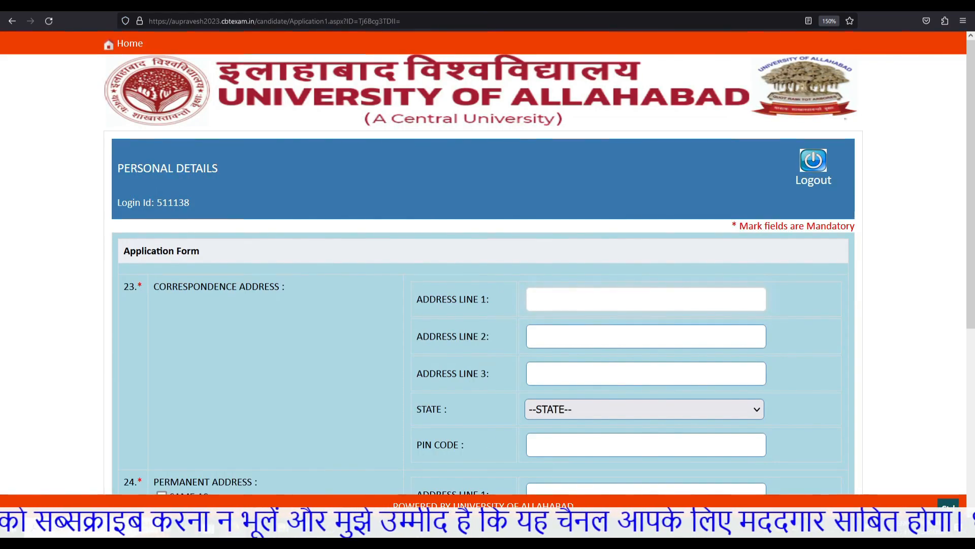
Step: Check the correspondence and permanent address sections and continue to the educational qualification page
{"action": "scroll", "coordinate": [974, 203], "scroll_direction": "down", "scroll_amount": 2}
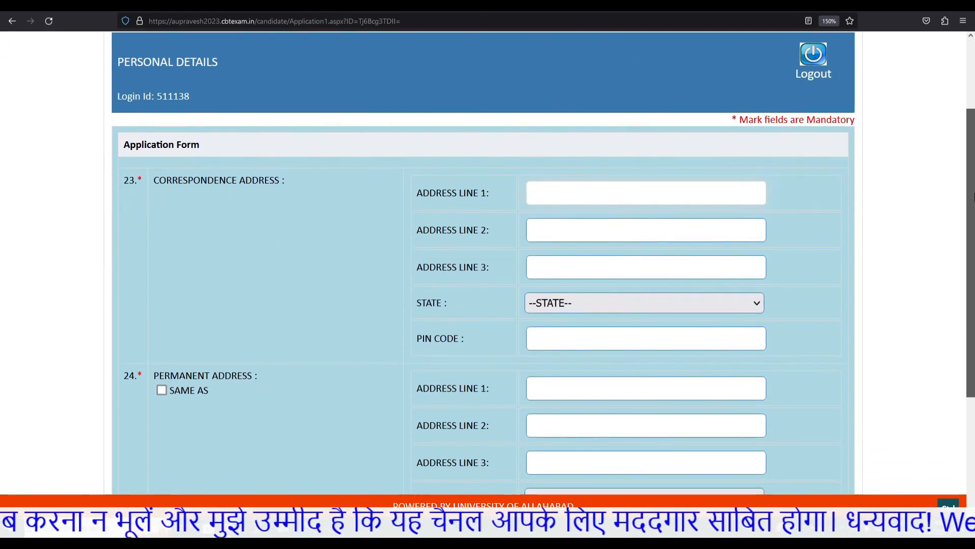
{"action": "left_click_drag", "start_coordinate": [974, 197], "coordinate": [974, 256]}
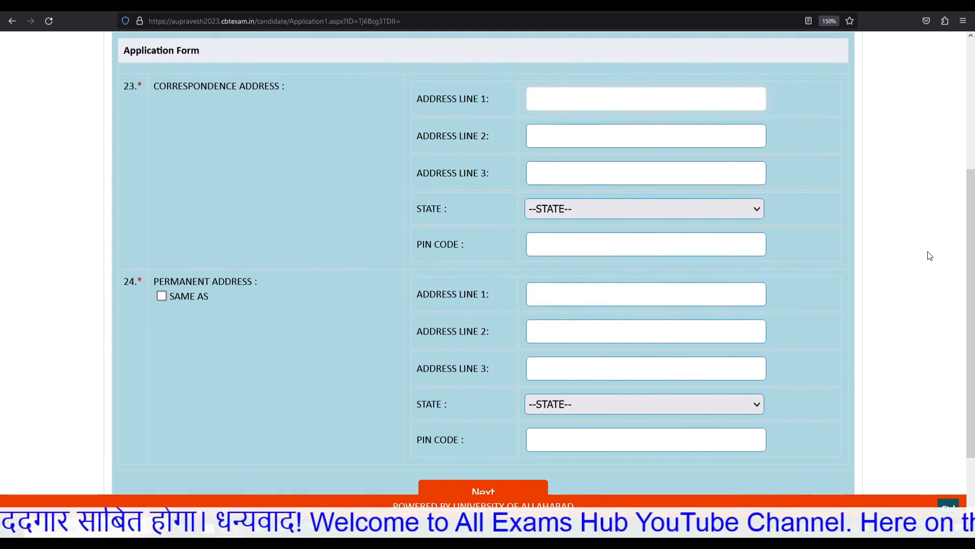
{"action": "mouse_move", "coordinate": [974, 218]}
{"action": "left_mouse_down"}
{"action": "mouse_move", "coordinate": [974, 196]}
{"action": "mouse_move", "coordinate": [974, 225]}
{"action": "left_mouse_up"}
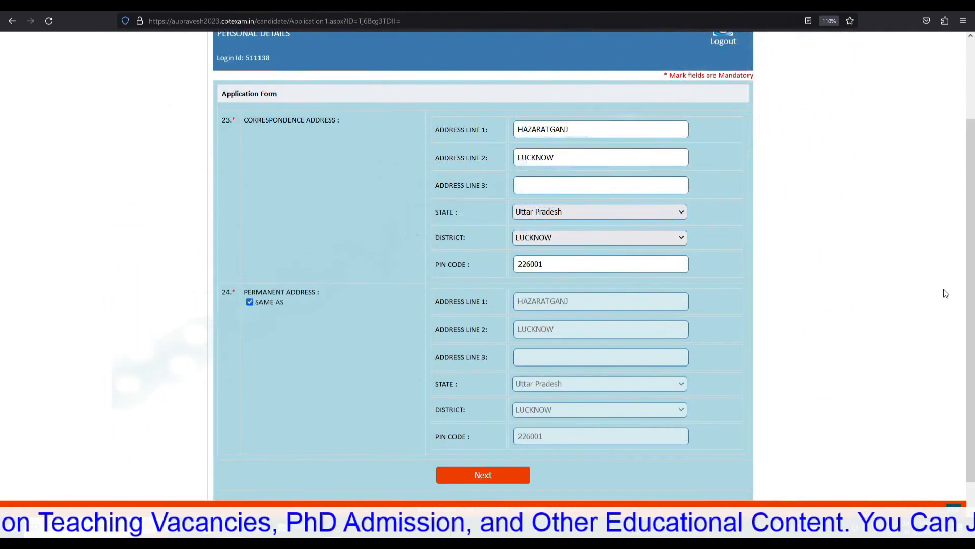
{"action": "mouse_move", "coordinate": [974, 288]}
{"action": "left_mouse_down"}
{"action": "mouse_move", "coordinate": [974, 273]}
{"action": "mouse_move", "coordinate": [974, 297]}
{"action": "left_mouse_up"}
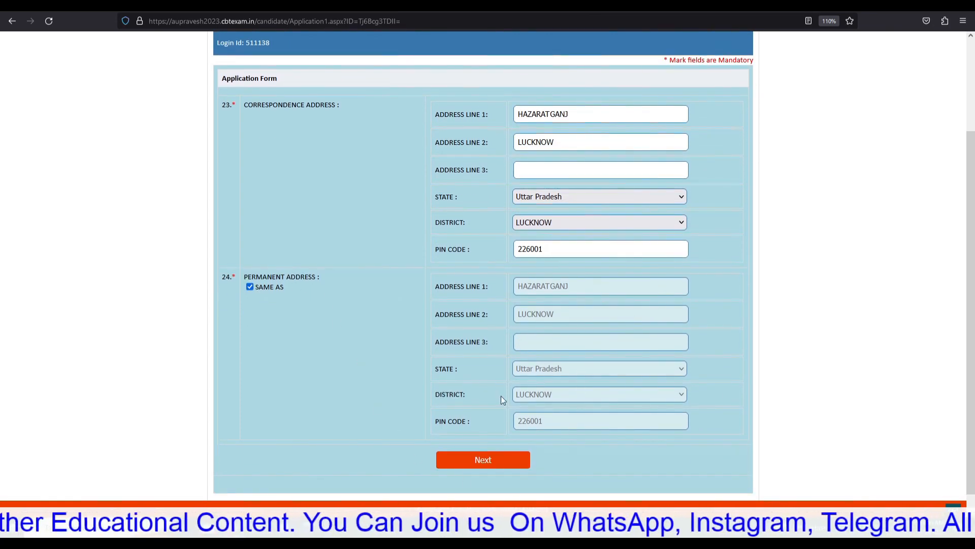
{"action": "left_click", "coordinate": [487, 463]}
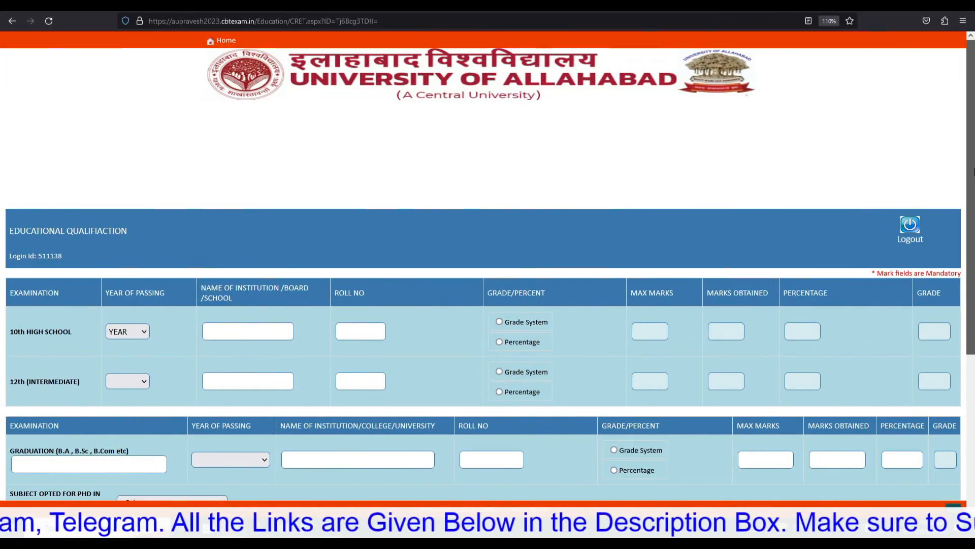
{"action": "left_click_drag", "start_coordinate": [974, 171], "coordinate": [973, 296]}
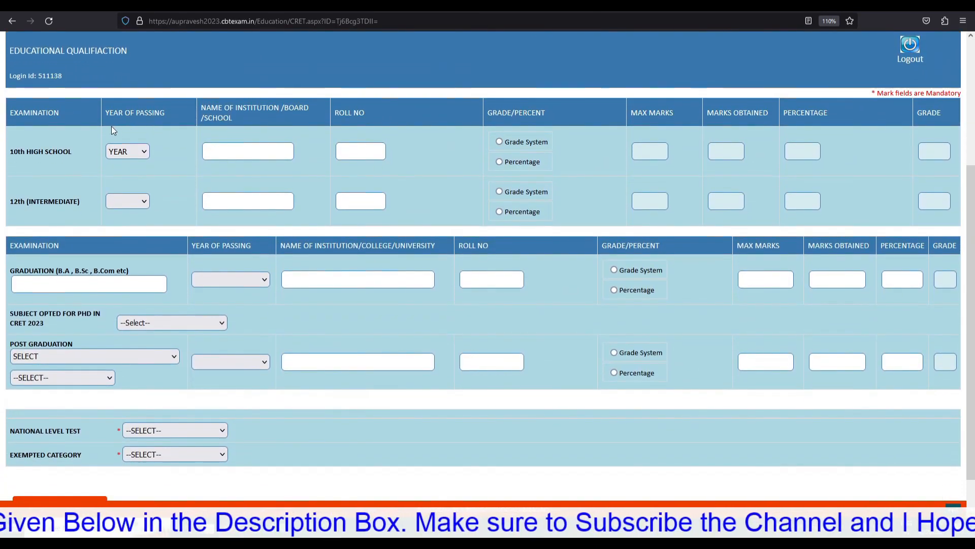
{"action": "left_click_drag", "start_coordinate": [13, 151], "coordinate": [71, 155]}
{"action": "left_click_drag", "start_coordinate": [27, 203], "coordinate": [102, 203]}
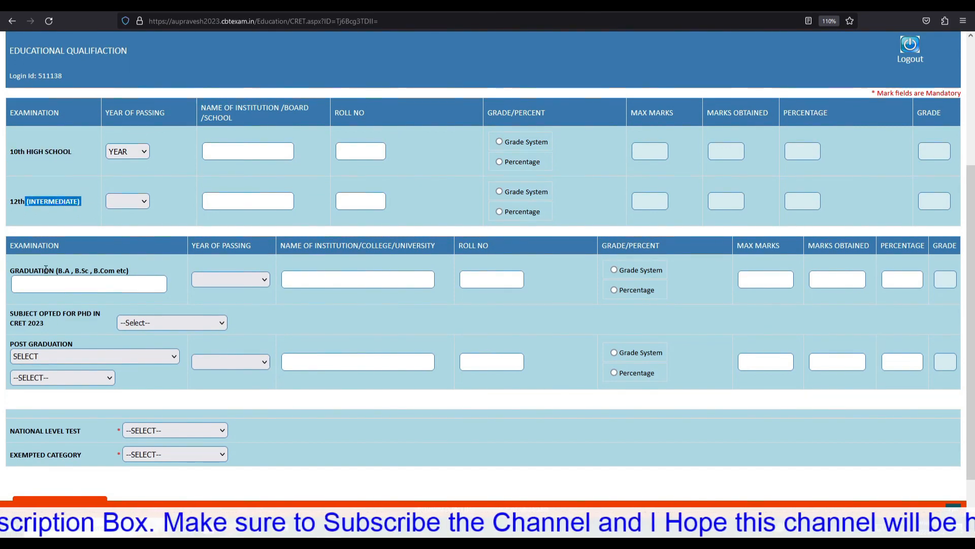
{"action": "left_click_drag", "start_coordinate": [45, 269], "coordinate": [107, 273]}
{"action": "left_click", "coordinate": [83, 323]}
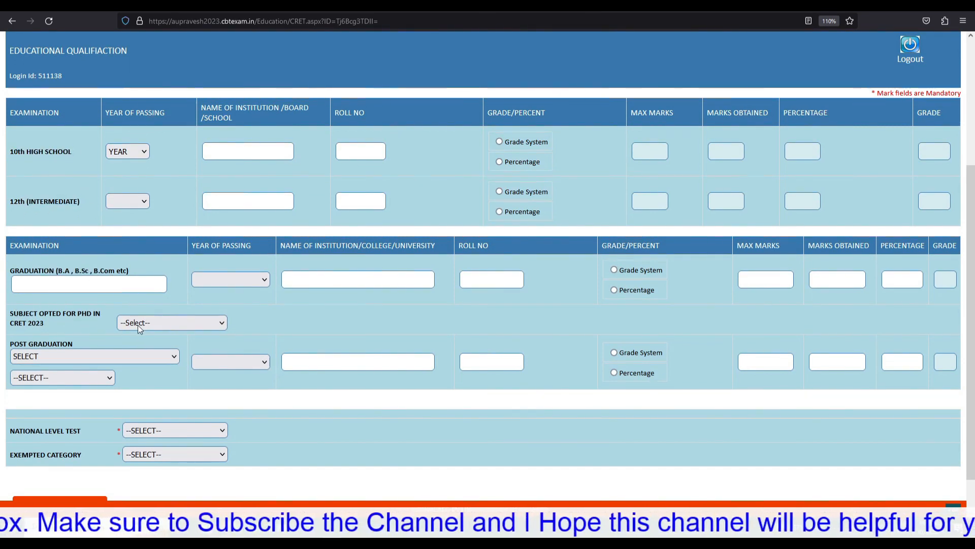
Step: Choose Education as the subject opted for PhD in CRET 2023
{"action": "left_click", "coordinate": [167, 324]}
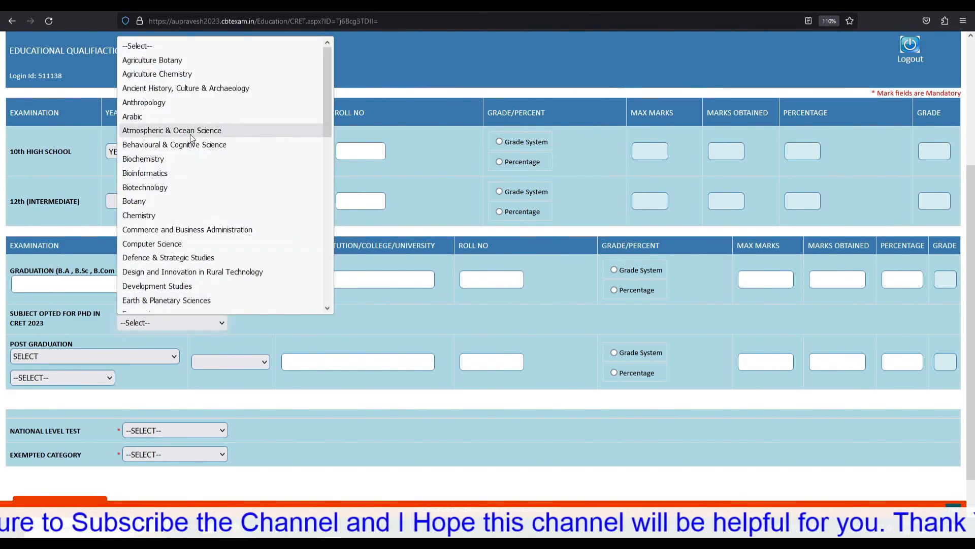
{"action": "scroll", "coordinate": [188, 136], "scroll_direction": "down", "scroll_amount": 4}
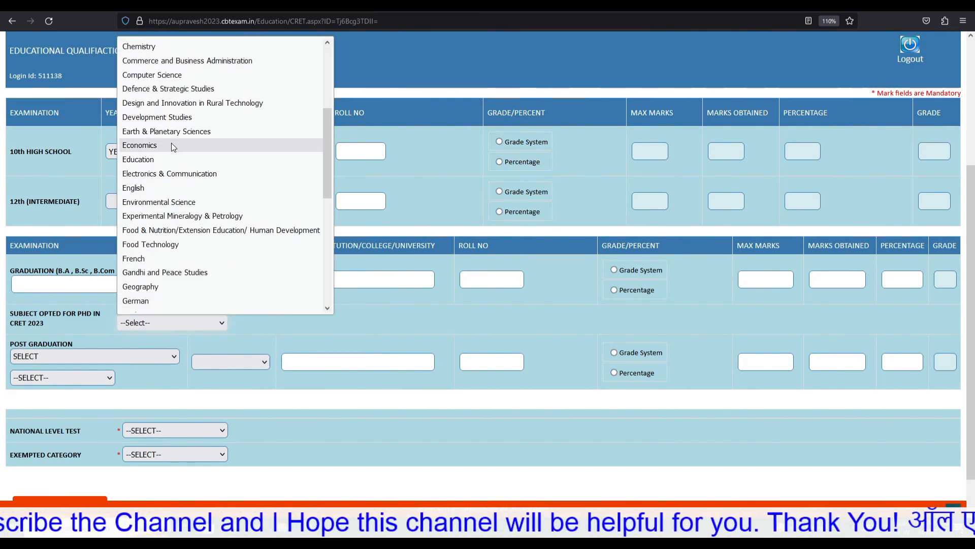
{"action": "left_click", "coordinate": [146, 159]}
Step: Set the post graduation status to PASSED and its subject to Education
{"action": "scroll", "coordinate": [126, 337], "scroll_direction": "down", "scroll_amount": 2}
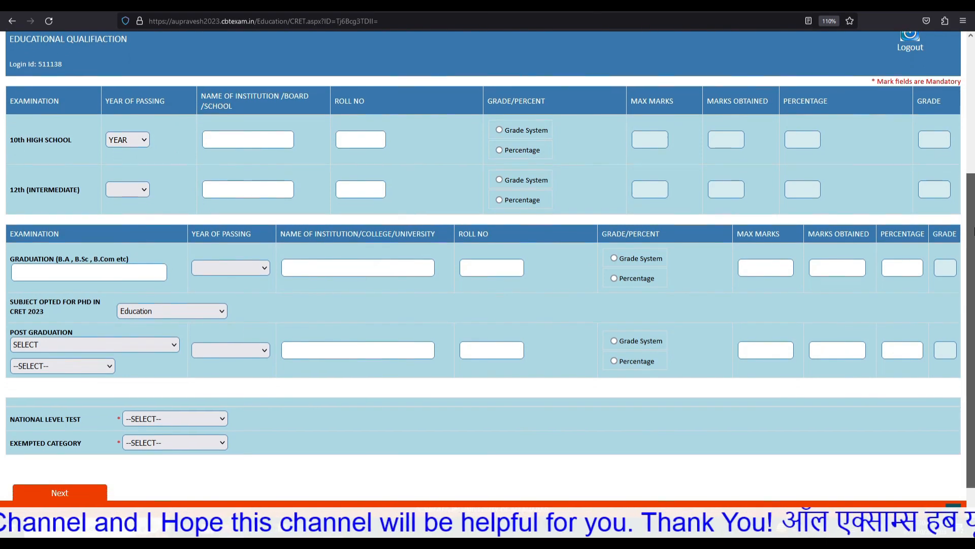
{"action": "left_click", "coordinate": [58, 316]}
{"action": "left_click", "coordinate": [47, 348]}
{"action": "left_click", "coordinate": [71, 316]}
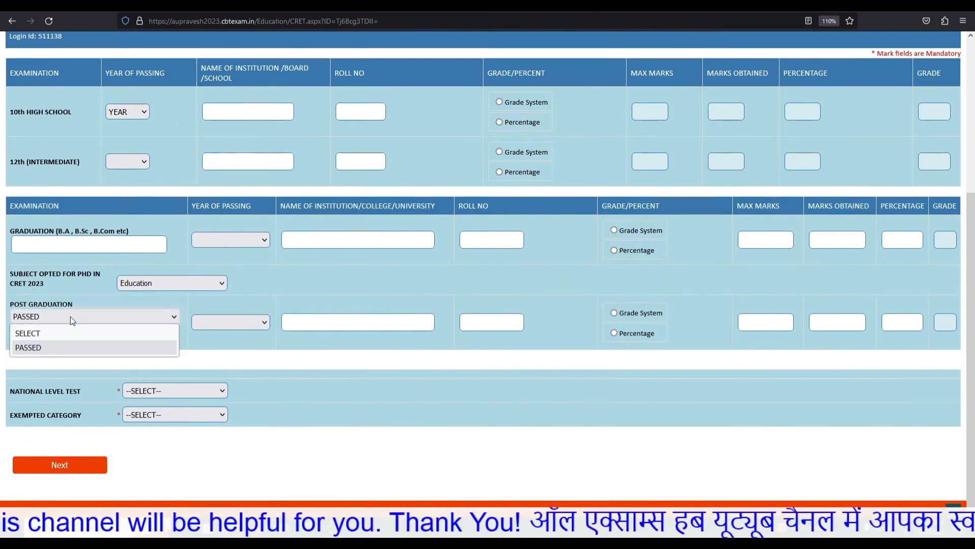
{"action": "left_click", "coordinate": [41, 346]}
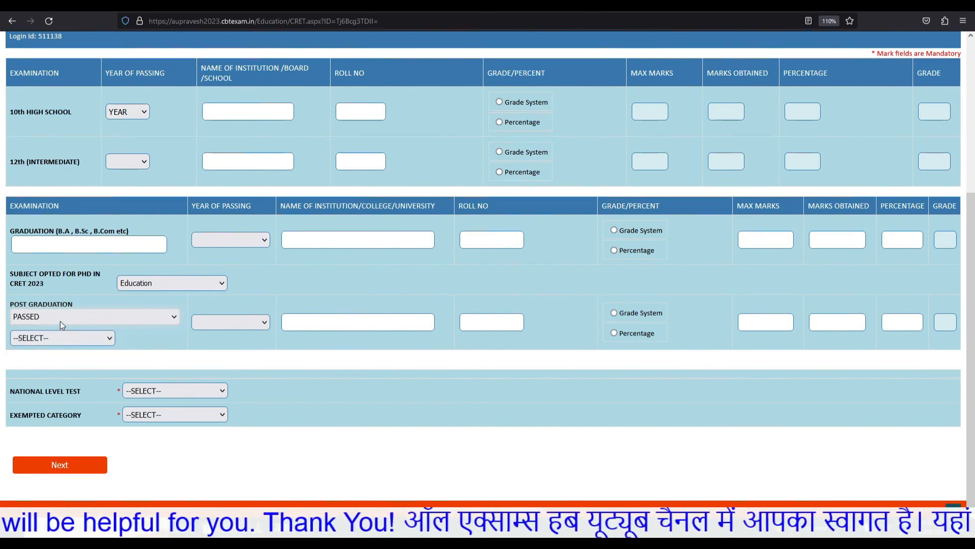
{"action": "left_click", "coordinate": [60, 320]}
{"action": "left_click", "coordinate": [59, 346]}
{"action": "left_click", "coordinate": [62, 342]}
{"action": "left_click", "coordinate": [59, 370]}
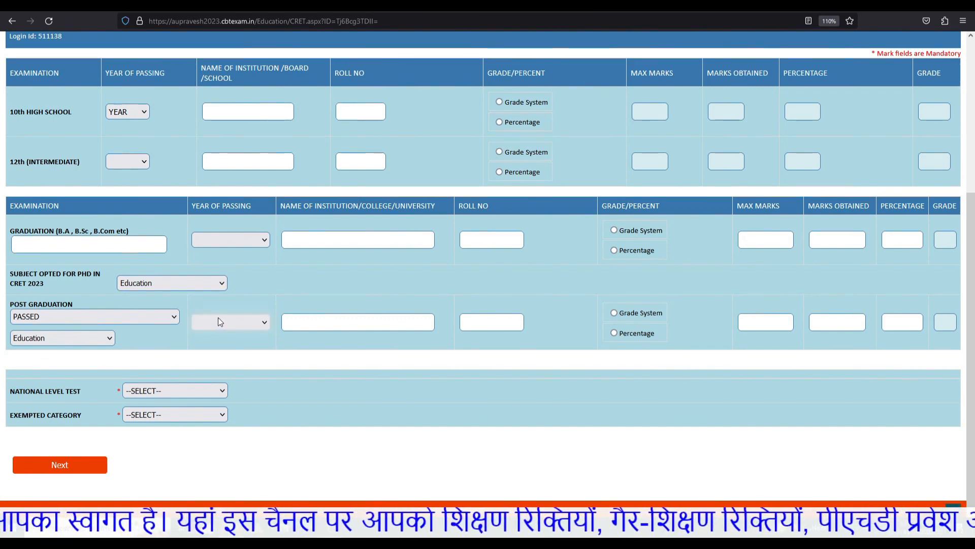
{"action": "left_click", "coordinate": [114, 316]}
{"action": "left_click", "coordinate": [115, 316]}
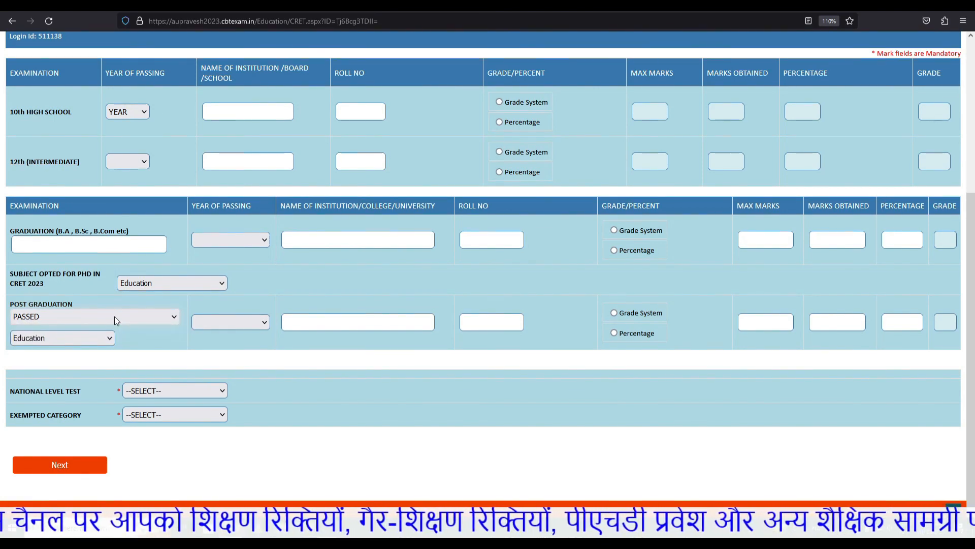
Step: Enter BA as the graduation degree
{"action": "left_click", "coordinate": [100, 250]}
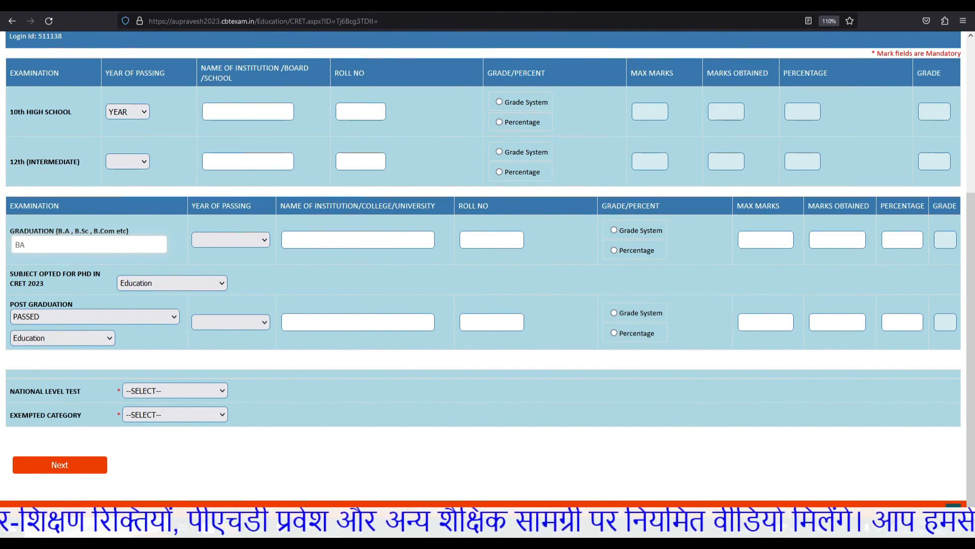
{"action": "left_click", "coordinate": [249, 239]}
{"action": "left_click", "coordinate": [249, 239]}
{"action": "left_click", "coordinate": [248, 239]}
Step: Set the year of passing to 2011 for 10th high school and 2013 for 12th intermediate
{"action": "left_click", "coordinate": [134, 111]}
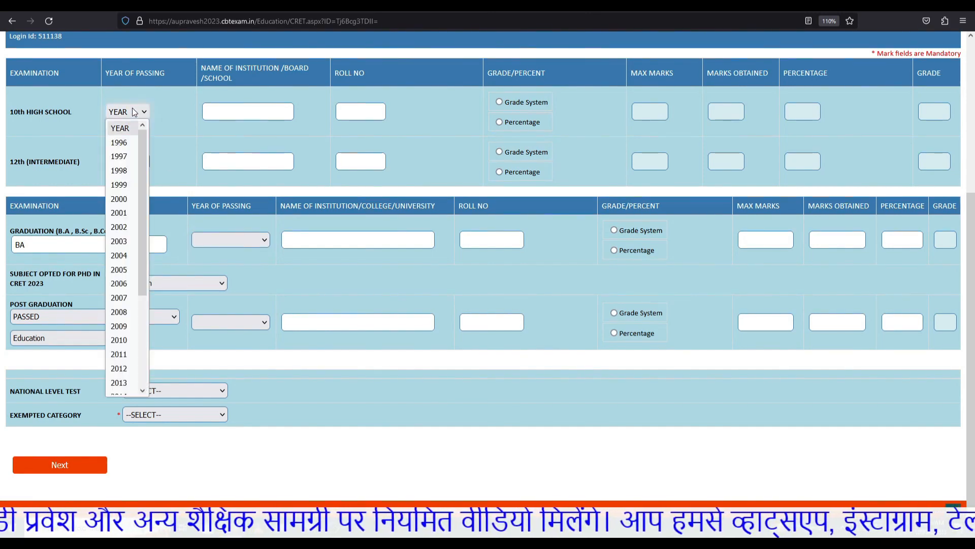
{"action": "left_click_drag", "start_coordinate": [143, 247], "coordinate": [138, 266]}
{"action": "left_click", "coordinate": [125, 334]}
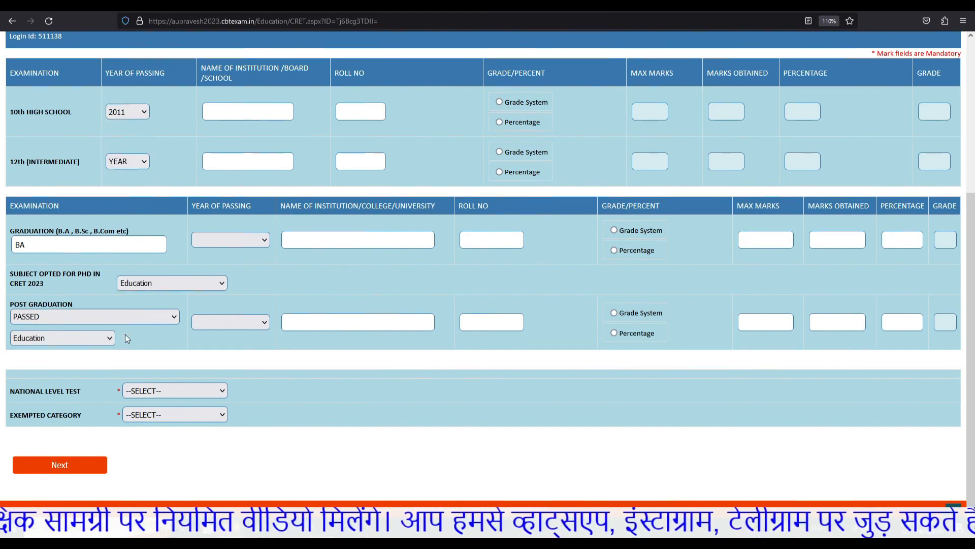
{"action": "left_click", "coordinate": [131, 166]}
{"action": "left_click", "coordinate": [128, 212]}
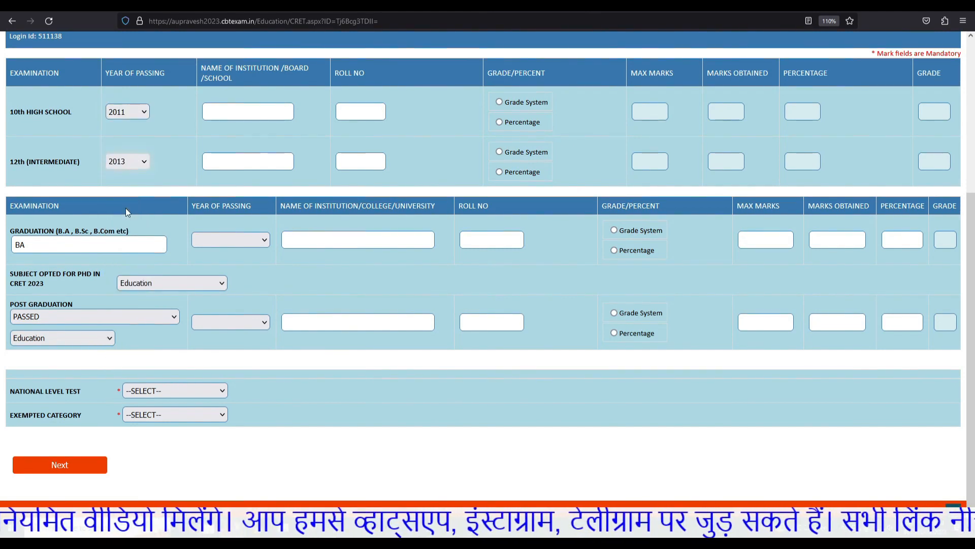
Step: Set the year of passing to 2016 for graduation and 2018 for post graduation
{"action": "left_click", "coordinate": [231, 240]}
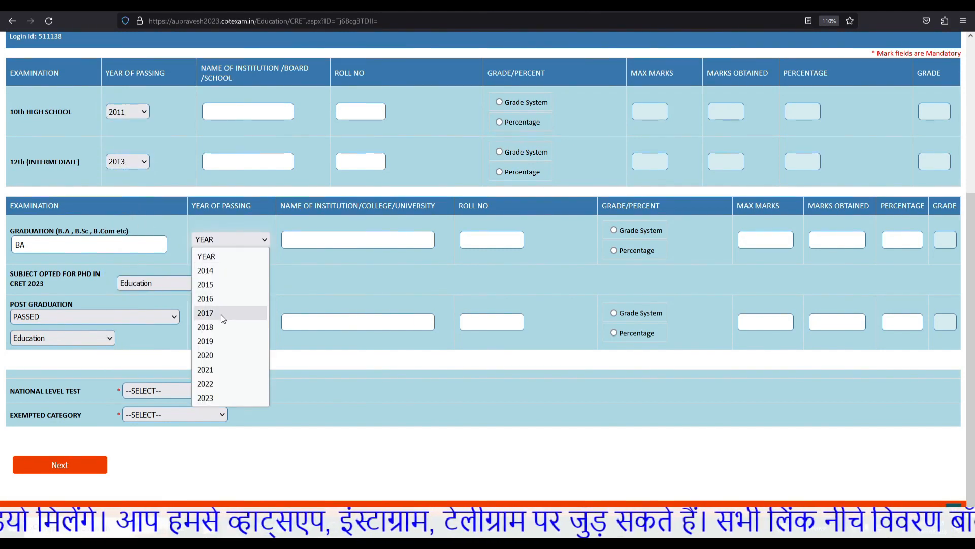
{"action": "left_click", "coordinate": [221, 314]}
{"action": "left_click", "coordinate": [220, 242]}
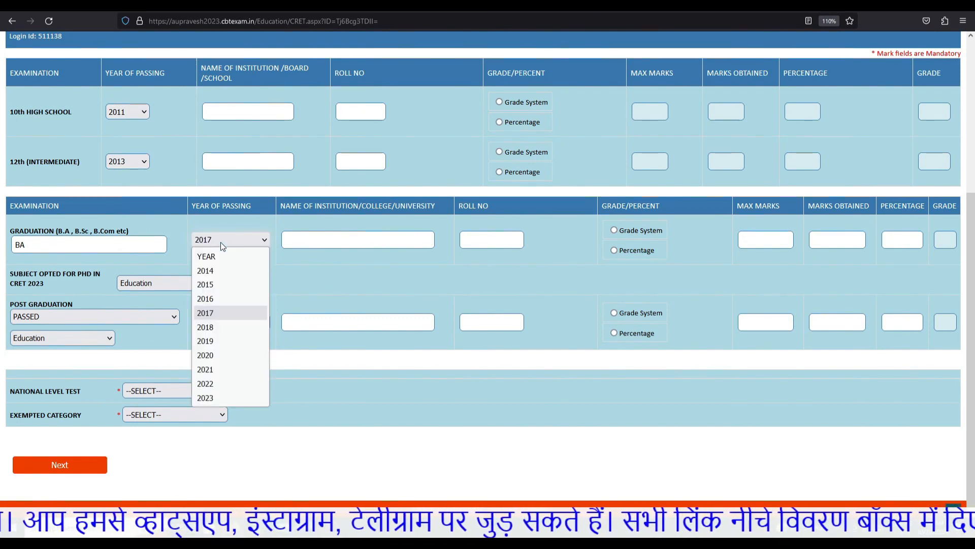
{"action": "left_click", "coordinate": [218, 298]}
{"action": "left_click", "coordinate": [247, 323]}
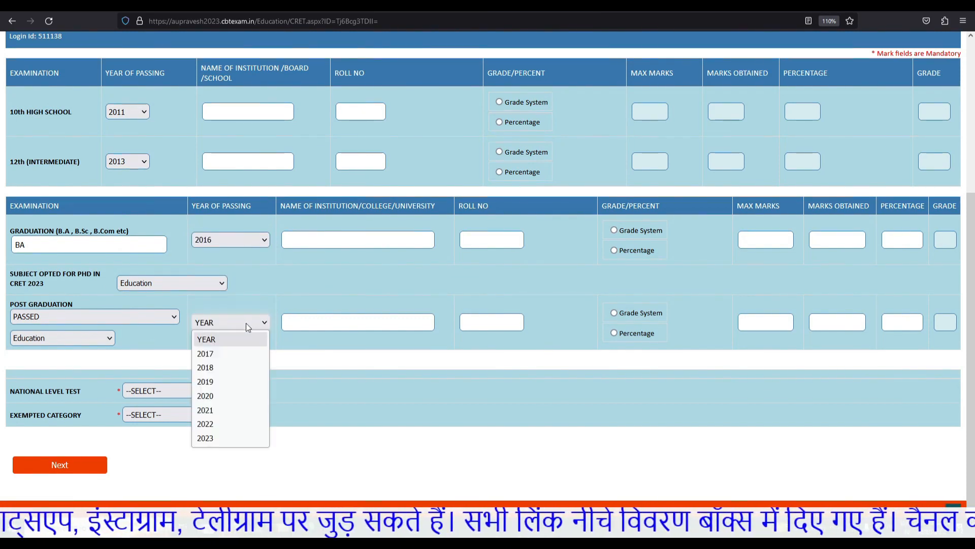
{"action": "left_click", "coordinate": [217, 369]}
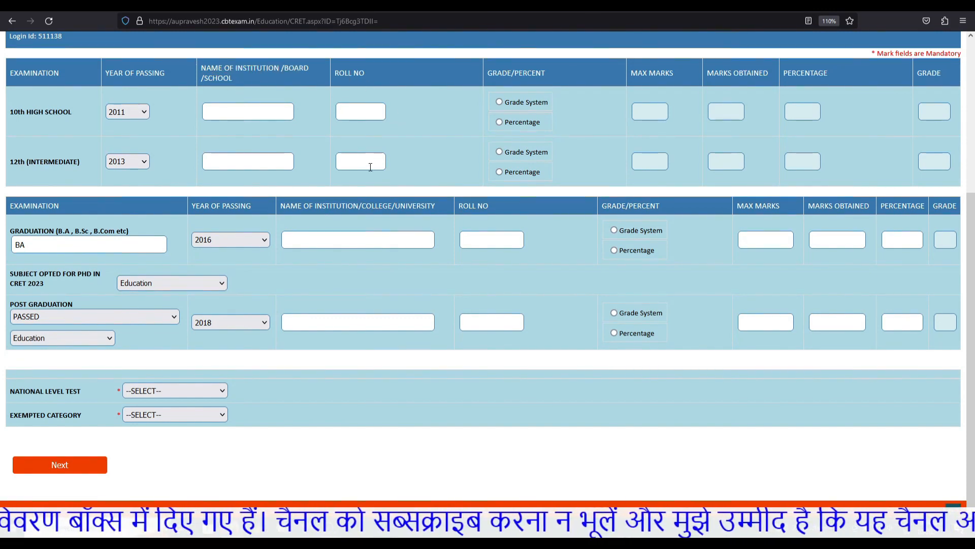
Step: Choose Percentage as the marking system for the 10th, 12th, graduation and post graduation examinations
{"action": "left_click", "coordinate": [499, 122]}
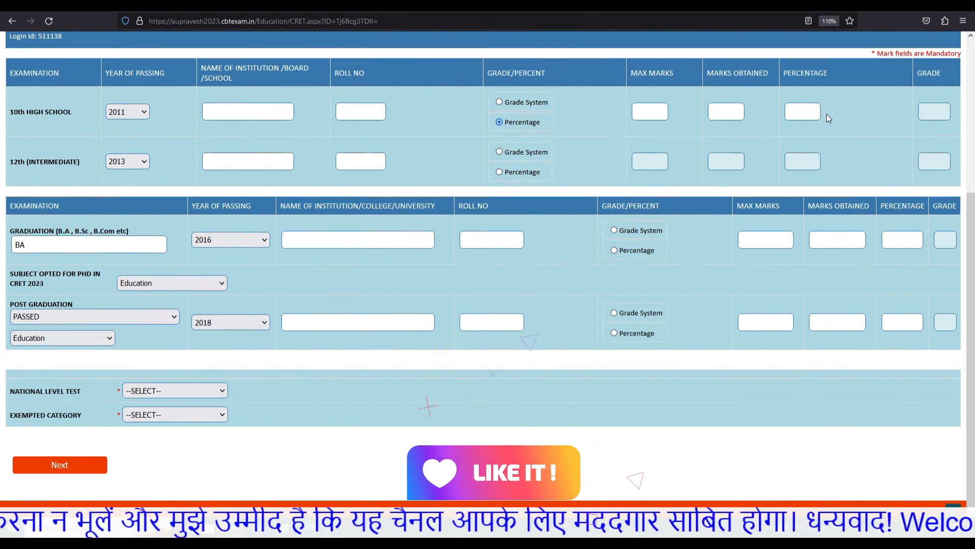
{"action": "left_click", "coordinate": [499, 172]}
{"action": "left_click", "coordinate": [613, 250]}
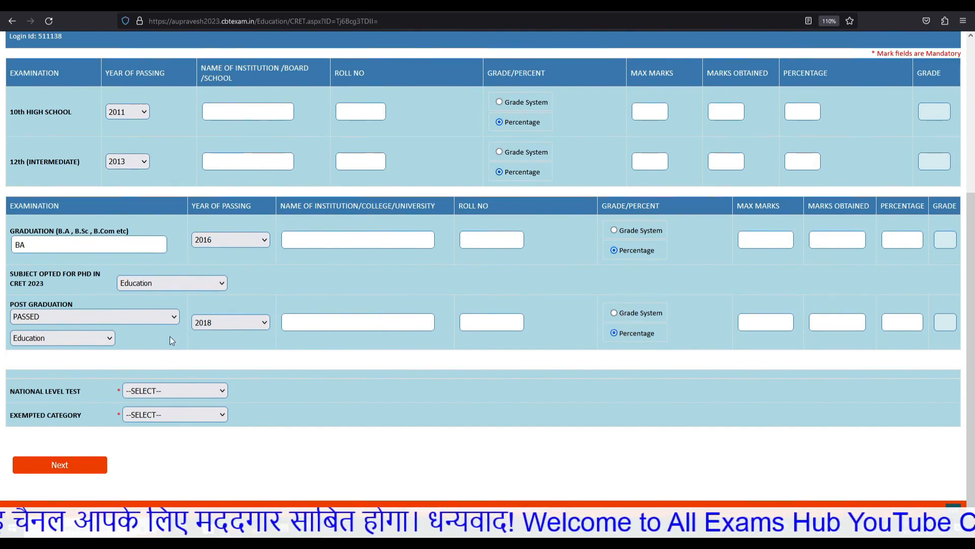
Step: Set both the national level test and the exempted category to NONE
{"action": "left_click", "coordinate": [186, 395]}
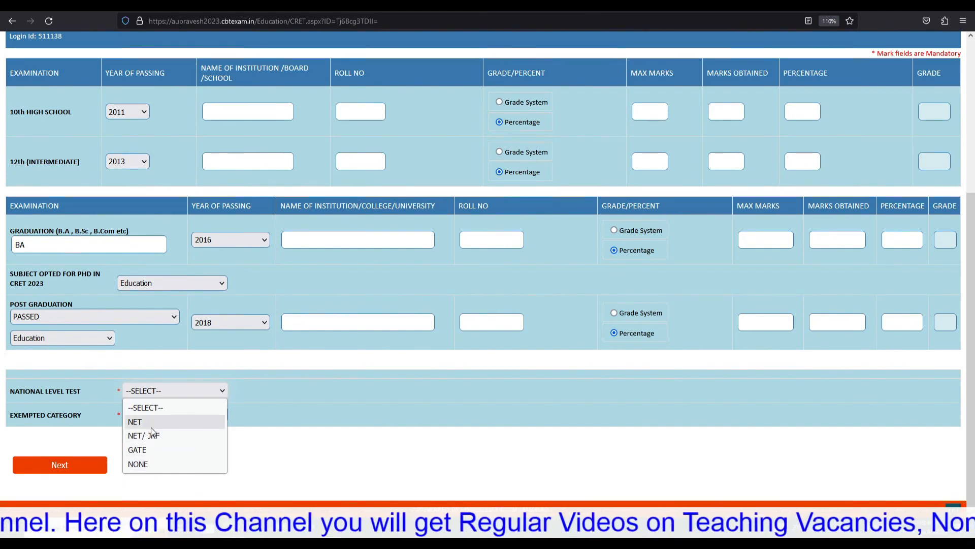
{"action": "left_click", "coordinate": [148, 464]}
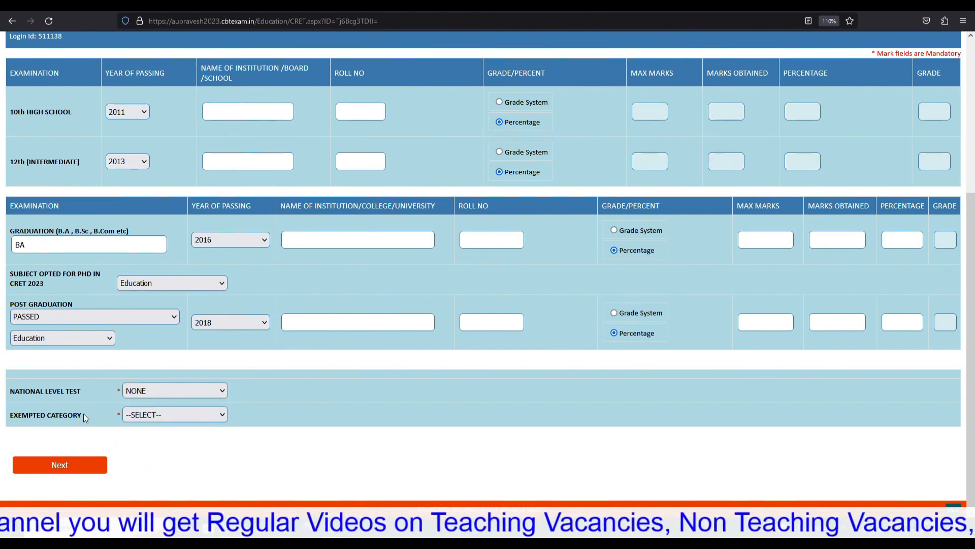
{"action": "left_click", "coordinate": [147, 415]}
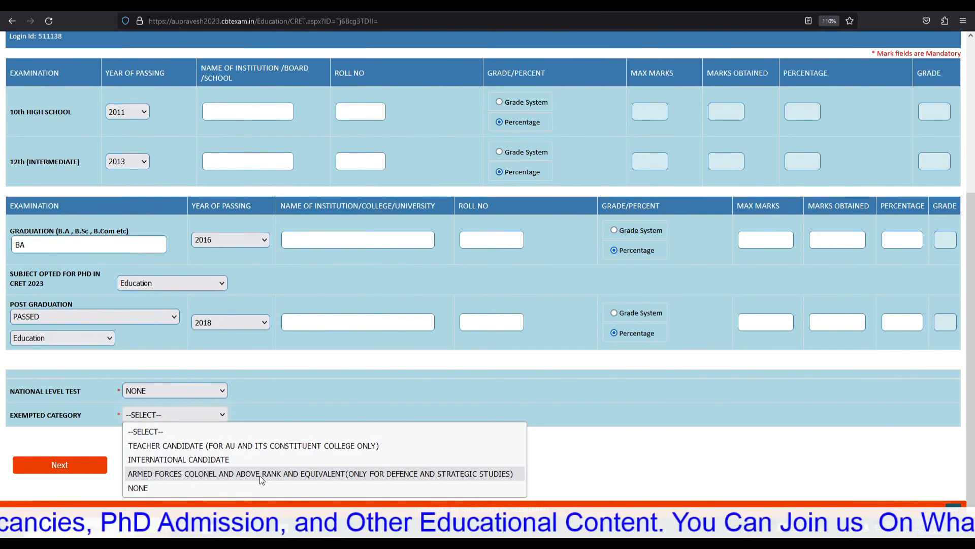
{"action": "left_click", "coordinate": [152, 487]}
Step: Review and submit the educational qualifications, and check the file size and format requirements for the photograph upload
{"action": "scroll", "coordinate": [952, 345], "scroll_direction": "up", "scroll_amount": 2}
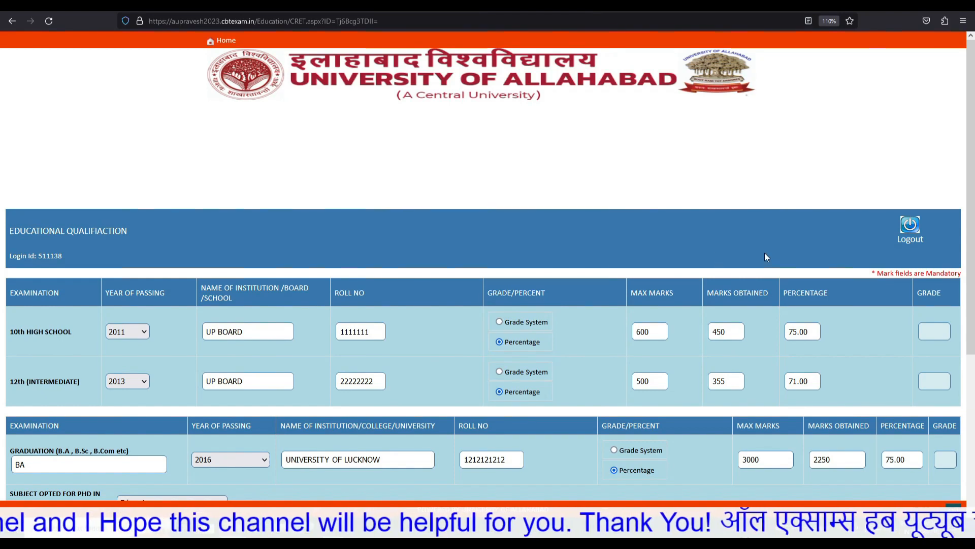
{"action": "scroll", "coordinate": [973, 237], "scroll_direction": "down", "scroll_amount": 1}
{"action": "left_click_drag", "start_coordinate": [973, 236], "coordinate": [973, 354]}
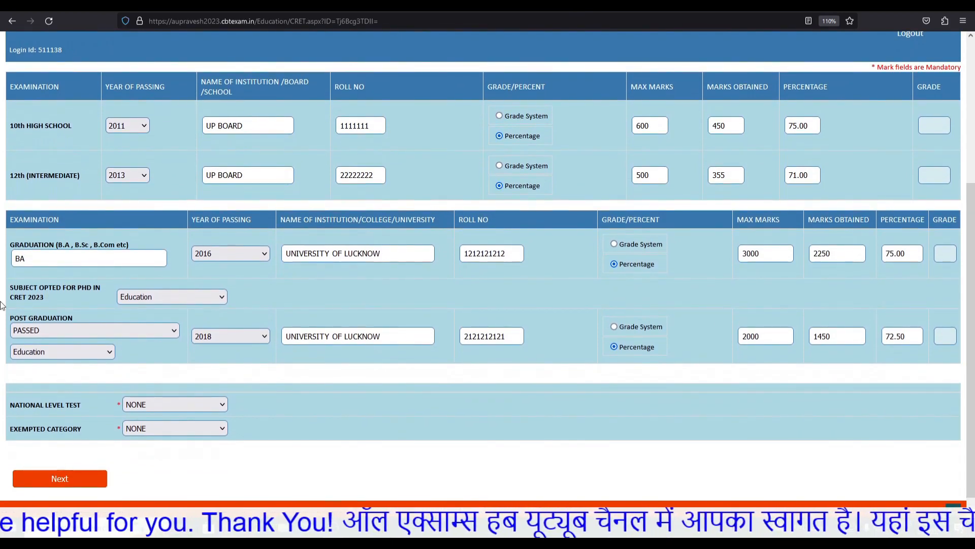
{"action": "left_click", "coordinate": [78, 482]}
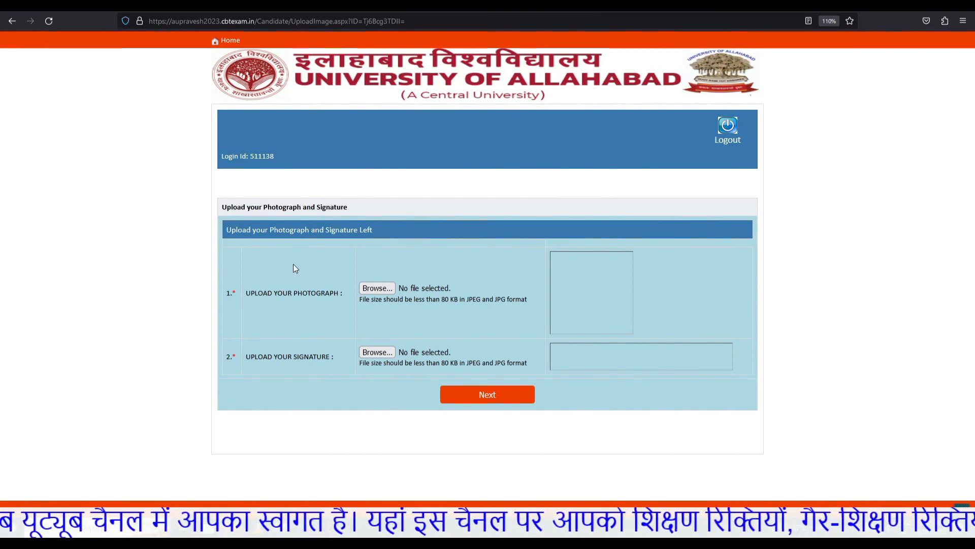
{"action": "left_click_drag", "start_coordinate": [361, 298], "coordinate": [523, 299]}
{"action": "left_click", "coordinate": [523, 299]}
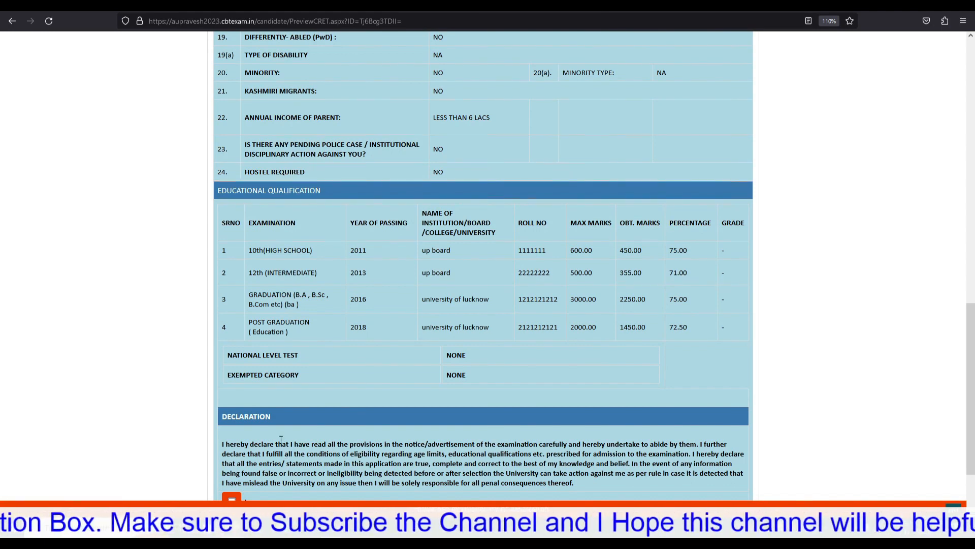
Step: Check the educational qualifications in the application preview and continue to fee submission with the declaration agreed
{"action": "left_click_drag", "start_coordinate": [250, 249], "coordinate": [702, 336]}
{"action": "left_click", "coordinate": [884, 375]}
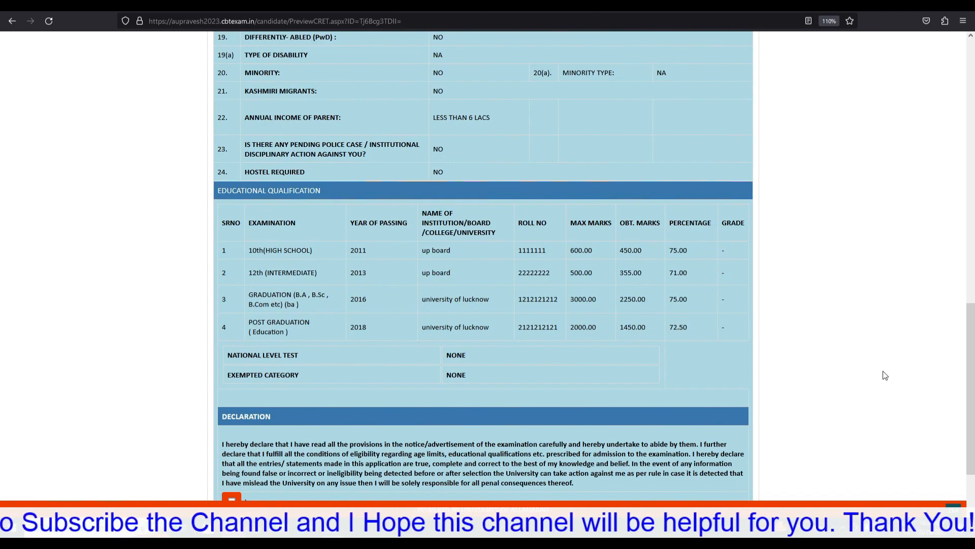
{"action": "scroll", "coordinate": [909, 374], "scroll_direction": "down", "scroll_amount": 3}
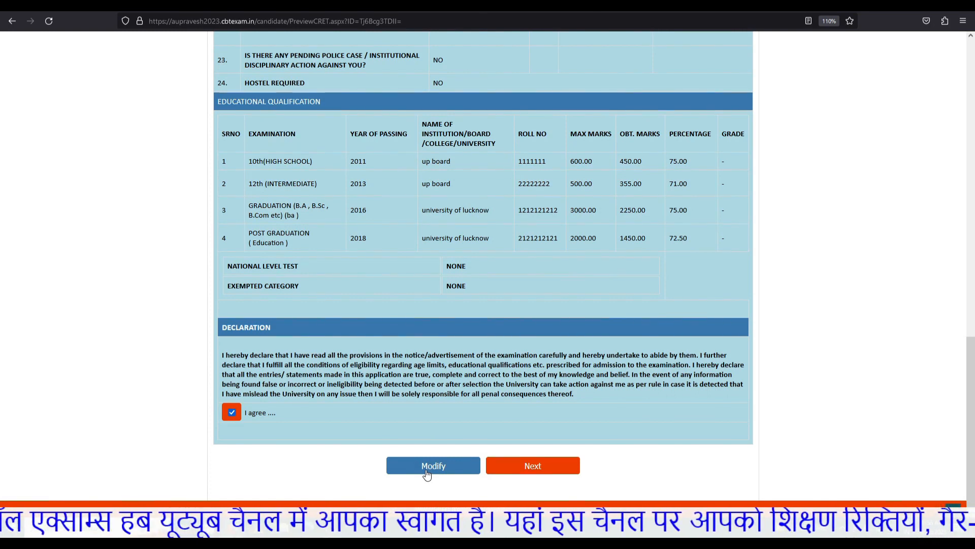
{"action": "left_click", "coordinate": [542, 479]}
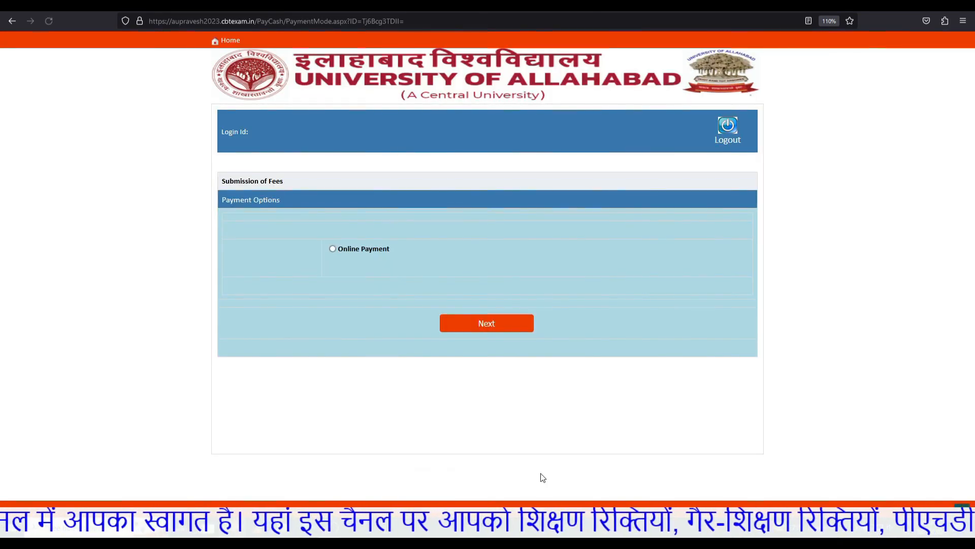
Step: Choose Online Payment for the application fee and proceed through the transaction details to the payment gateway
{"action": "left_click", "coordinate": [330, 251]}
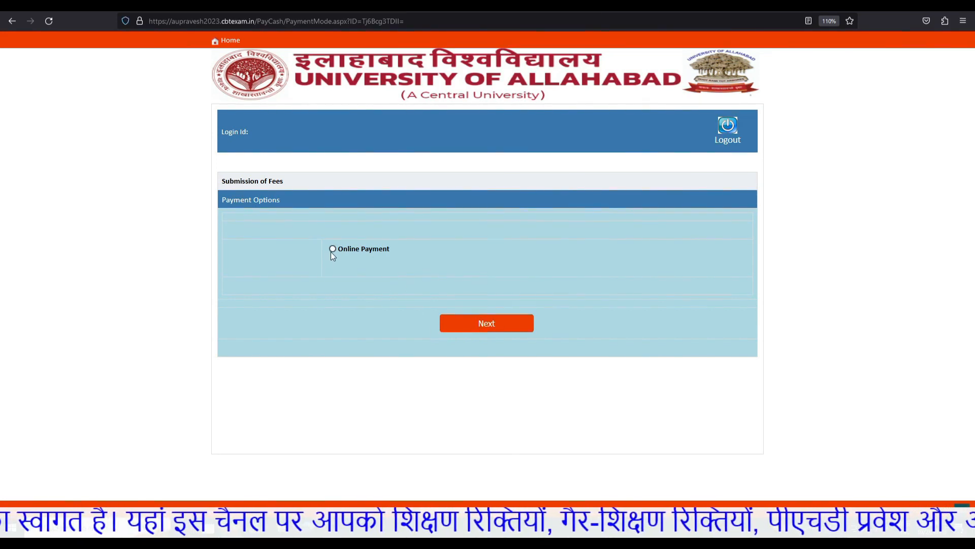
{"action": "left_click", "coordinate": [491, 325]}
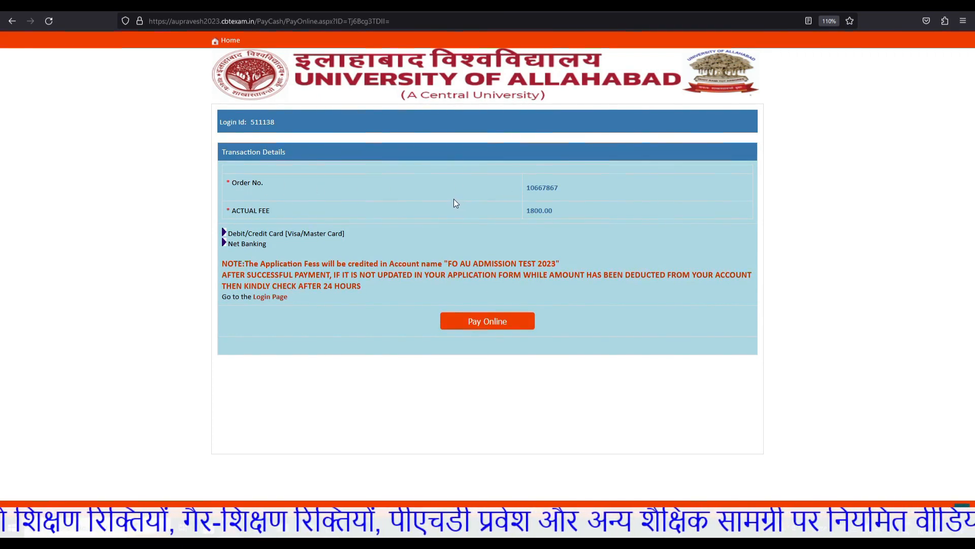
{"action": "left_click_drag", "start_coordinate": [232, 210], "coordinate": [551, 214]}
{"action": "left_click", "coordinate": [570, 258]}
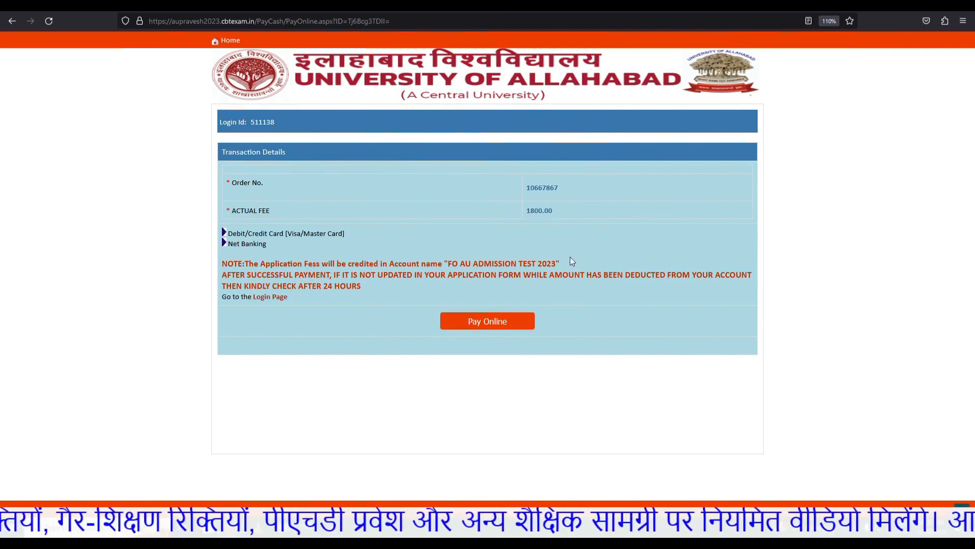
{"action": "left_click", "coordinate": [502, 323]}
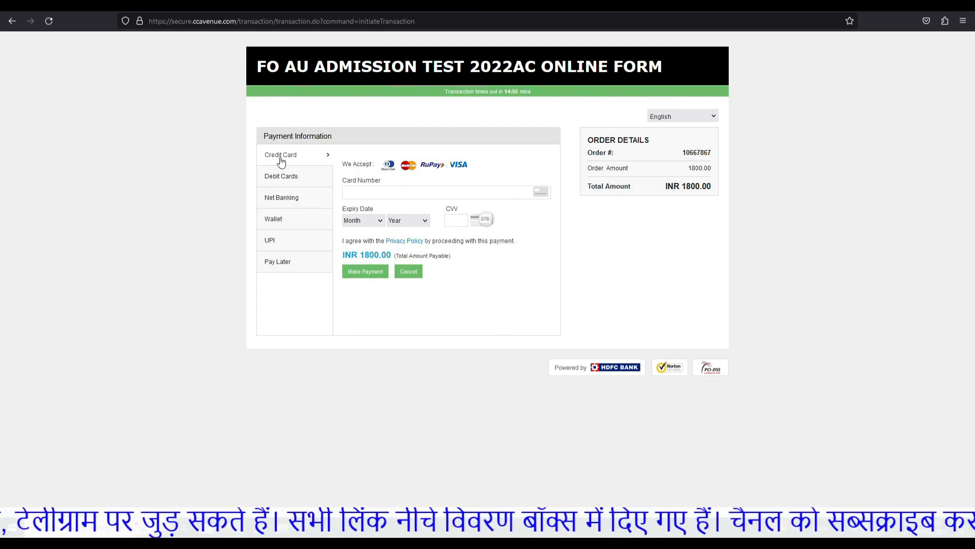
Step: Examine the Net Banking, Wallet and UPI payment methods and the total amount in the order details
{"action": "left_click", "coordinate": [288, 200]}
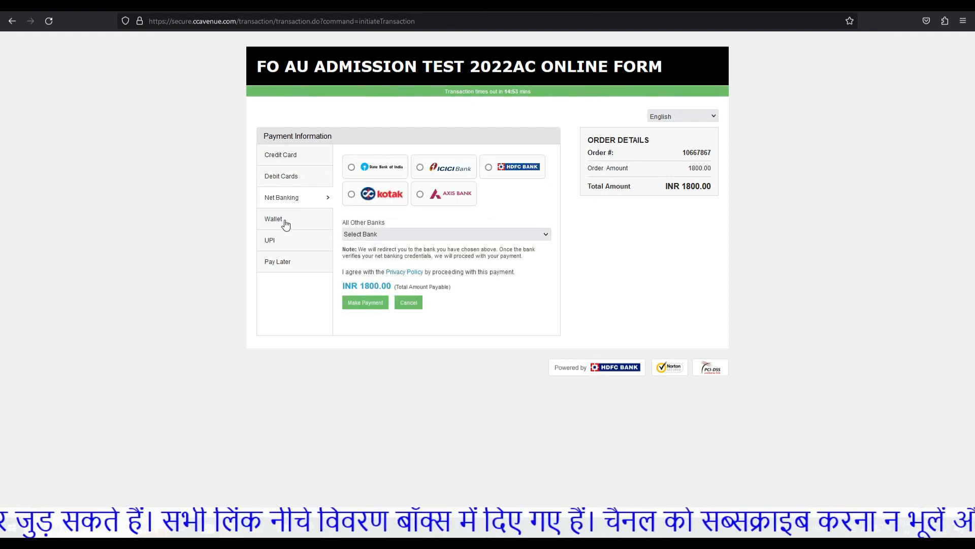
{"action": "left_click", "coordinate": [286, 224]}
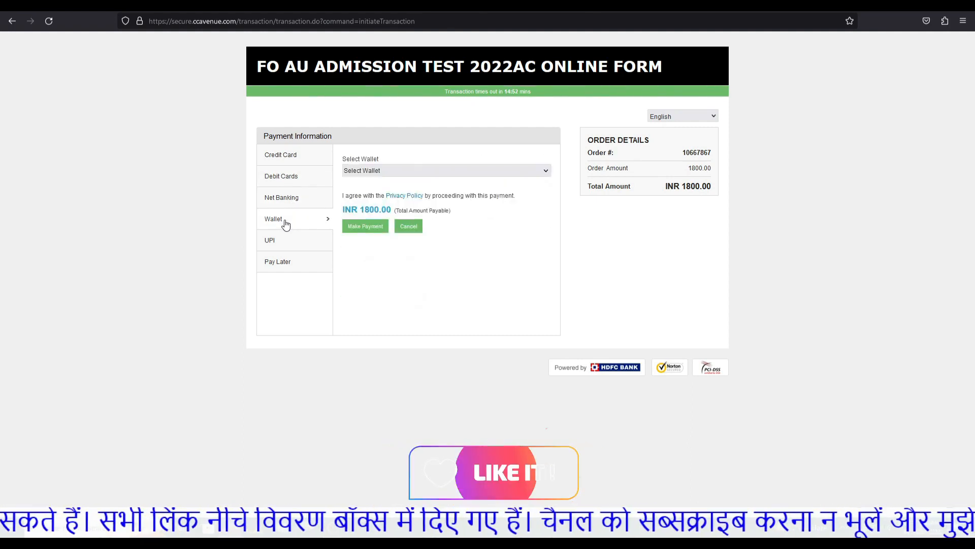
{"action": "left_click", "coordinate": [277, 248]}
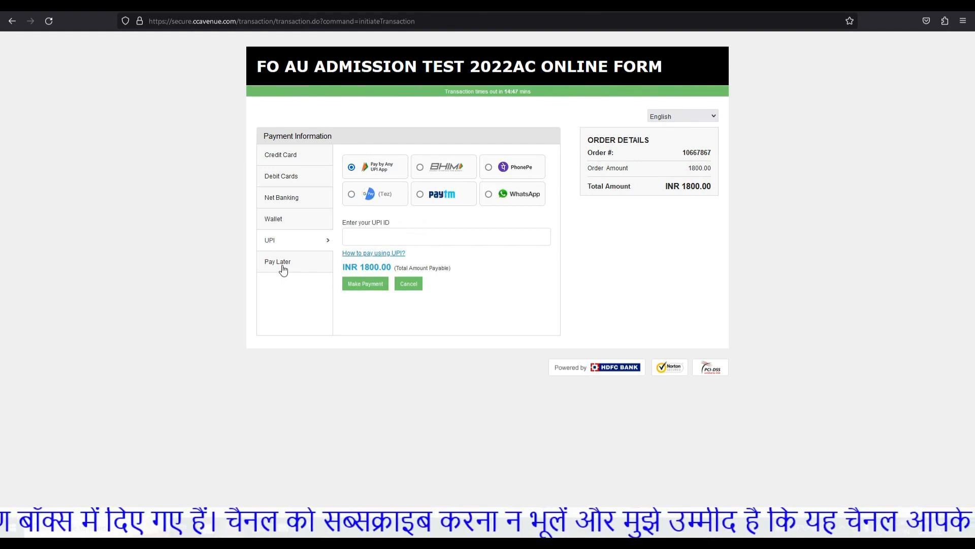
{"action": "left_click_drag", "start_coordinate": [588, 186], "coordinate": [757, 196]}
{"action": "left_click", "coordinate": [714, 188]}
{"action": "left_click", "coordinate": [786, 203]}
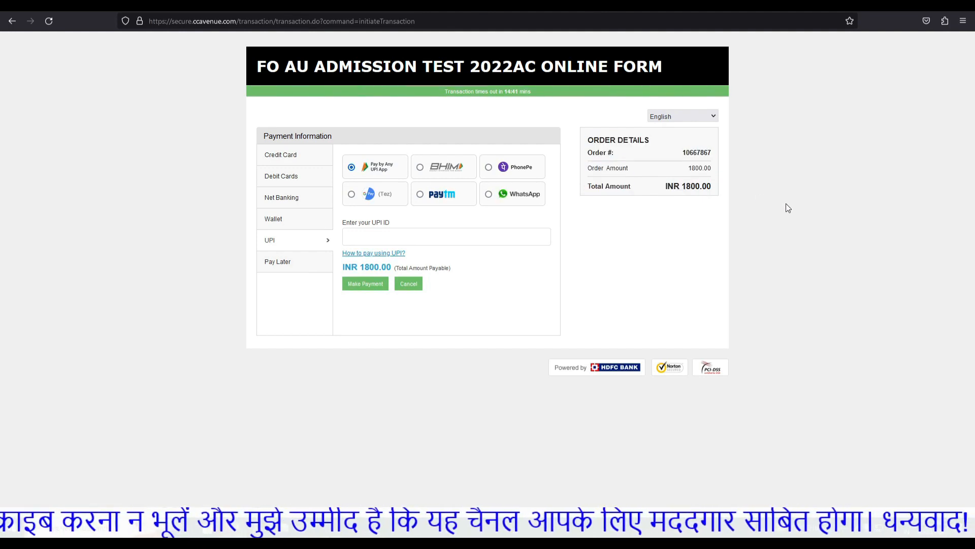